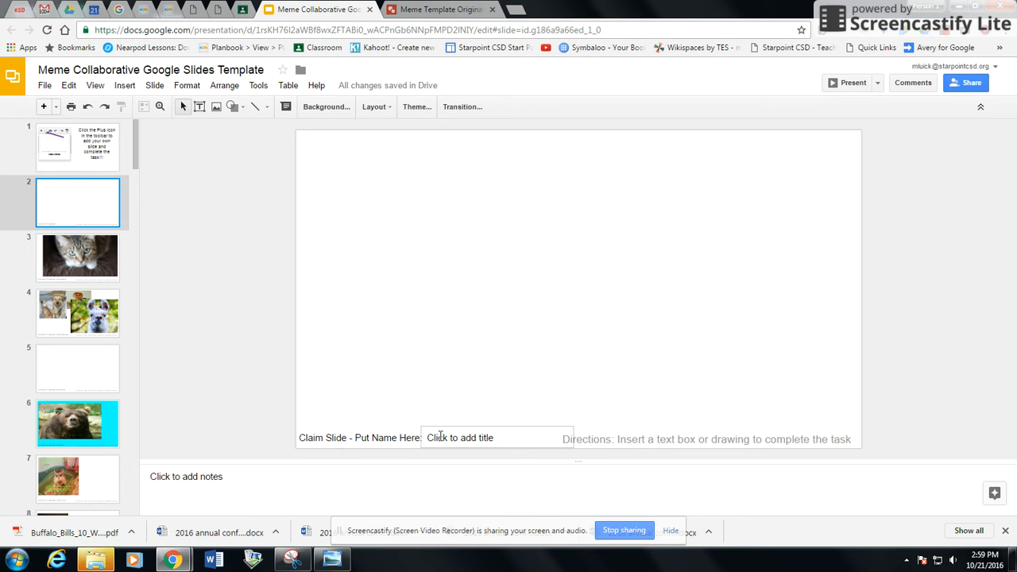
# Step: Type the student's name into the title box beside 'Claim Slide - Put Name Here' on slide 2
pyautogui.click(439, 436)
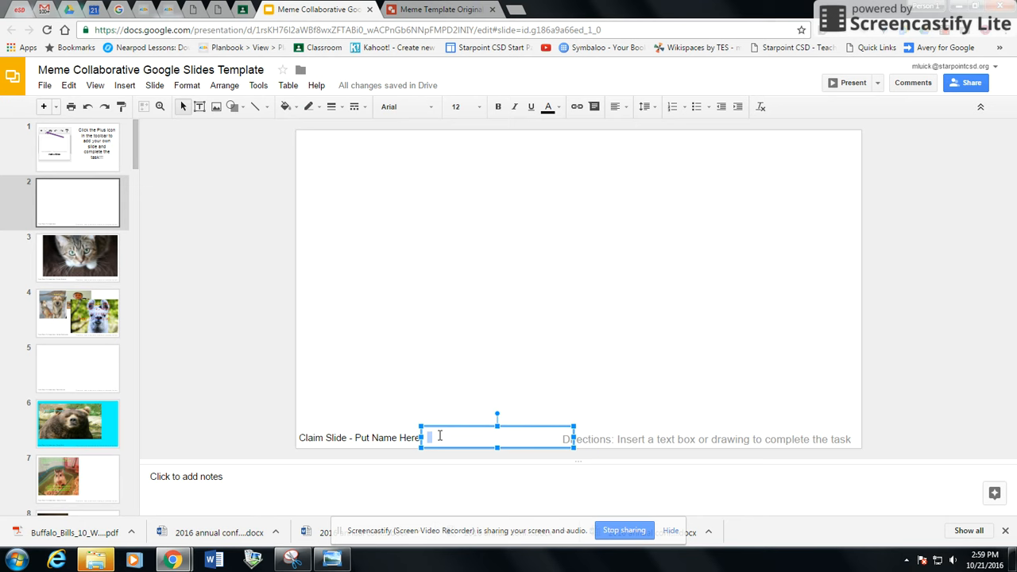
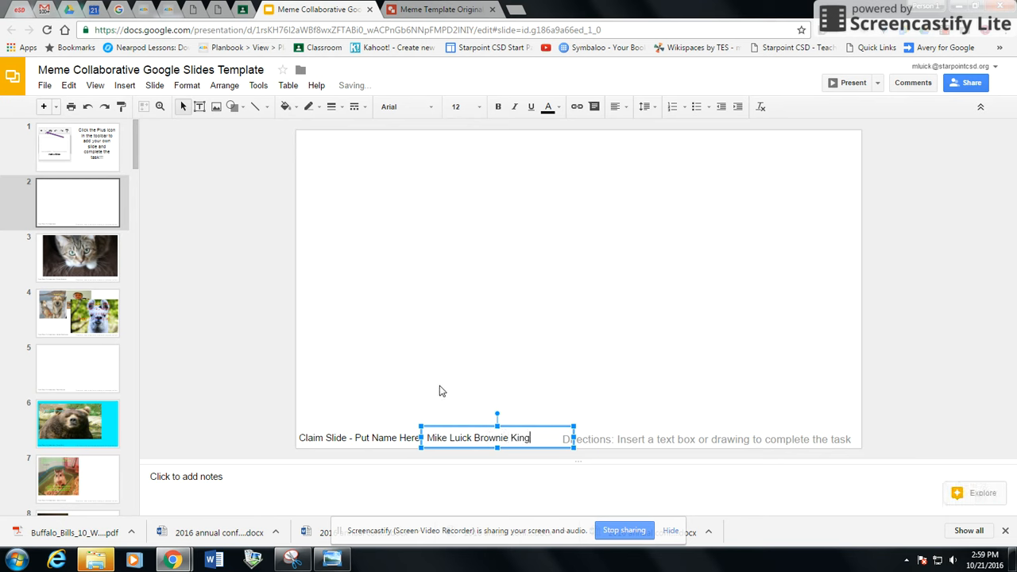
pyautogui.click(461, 328)
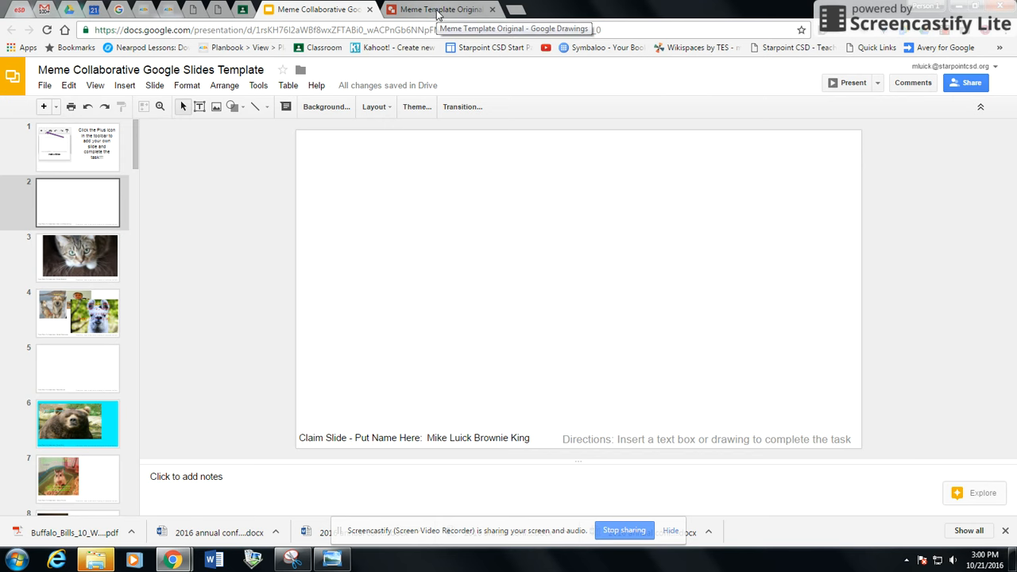
# Step: Switch to the Meme Template Original drawing and select its whole title
pyautogui.click(436, 12)
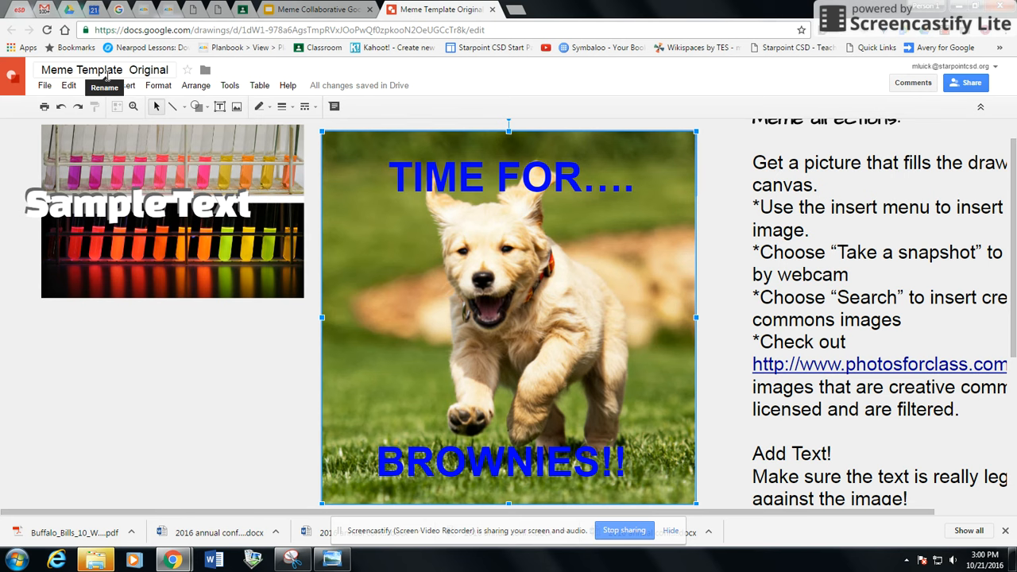
pyautogui.click(108, 71)
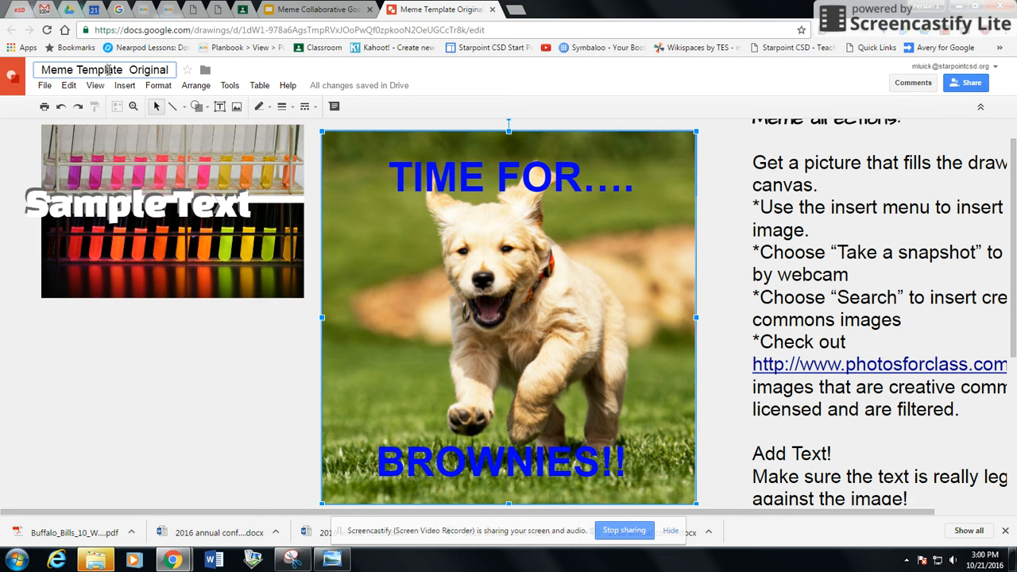
pyautogui.doubleClick(107, 69)
pyautogui.click(106, 70)
pyautogui.tripleClick(107, 70)
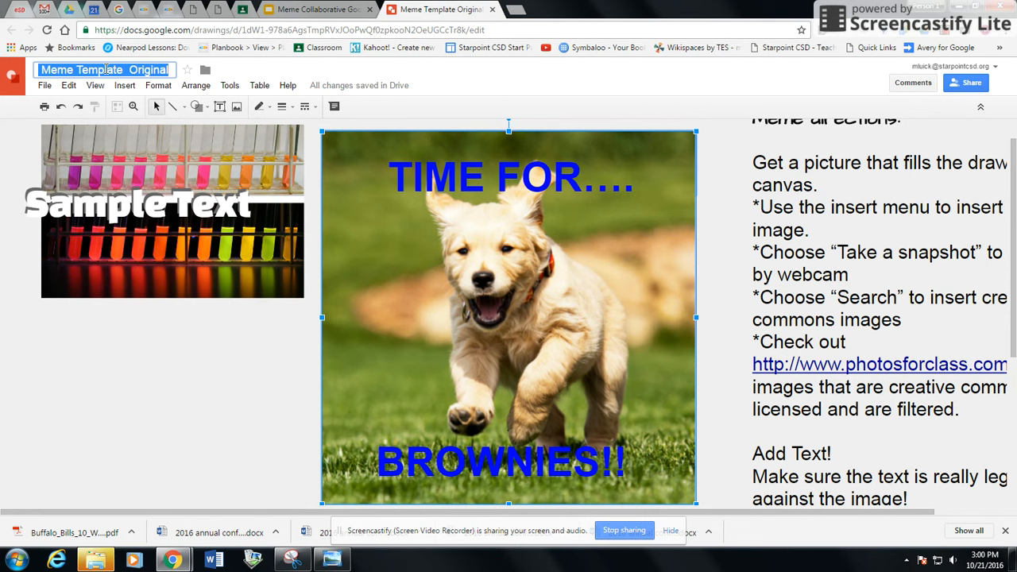
# Step: Select the puppy meme picture, bring up its options, then deselect it
pyautogui.click(397, 279)
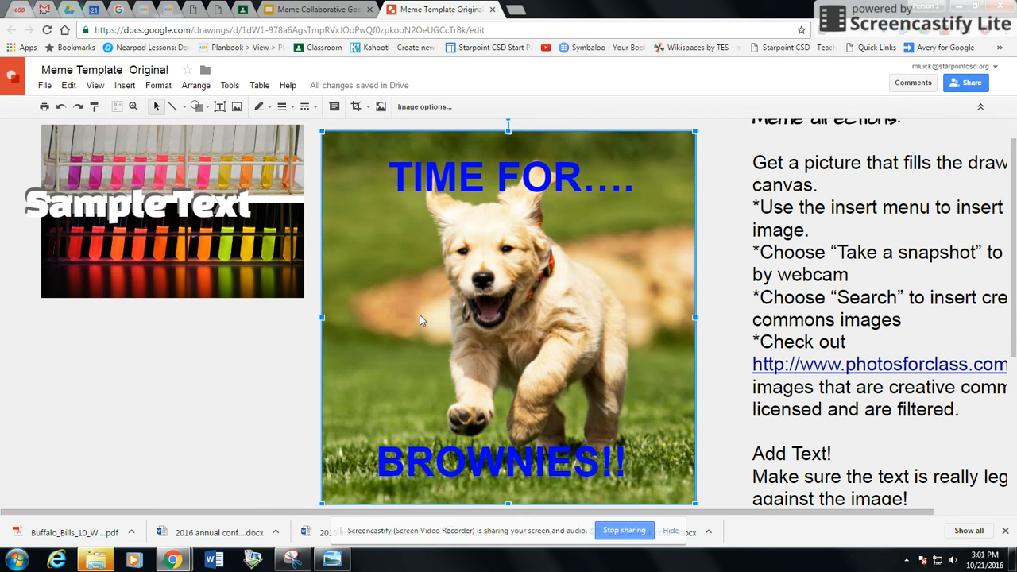
pyautogui.rightClick(470, 275)
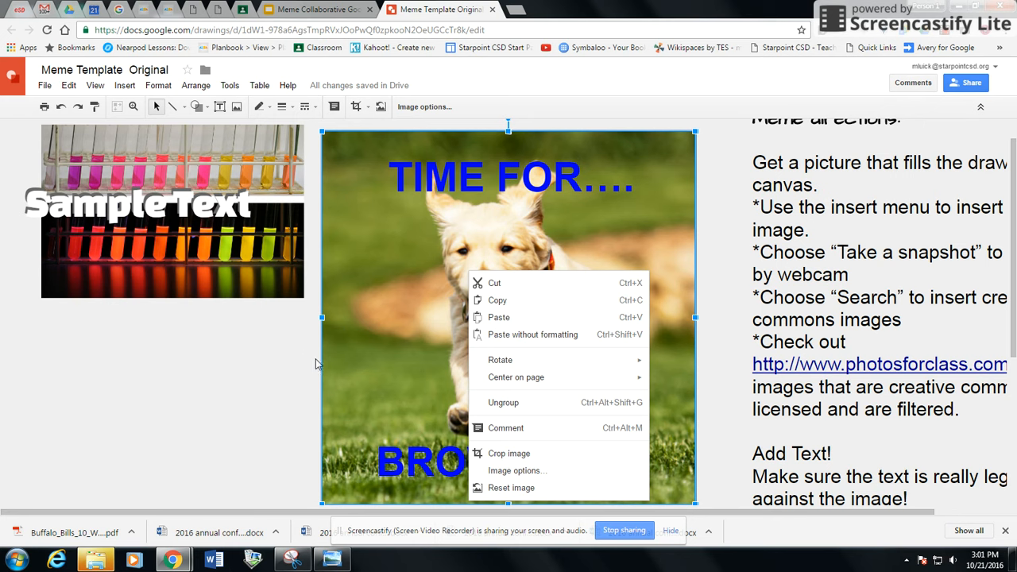
pyautogui.click(193, 408)
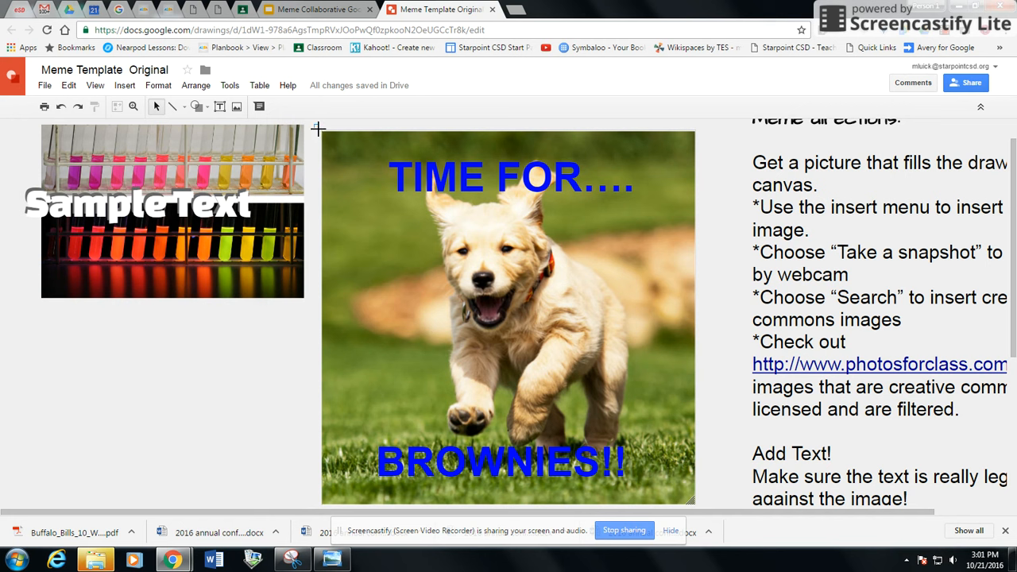
# Step: Box-select the puppy picture with both captions and copy the group
pyautogui.moveTo(318, 128); pyautogui.dragTo(703, 511)
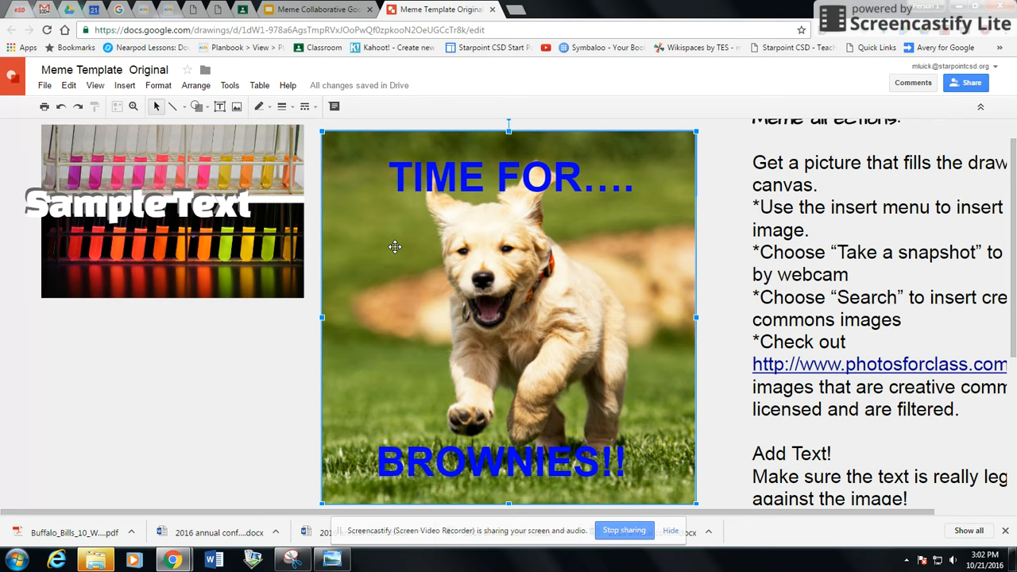
pyautogui.rightClick(395, 247)
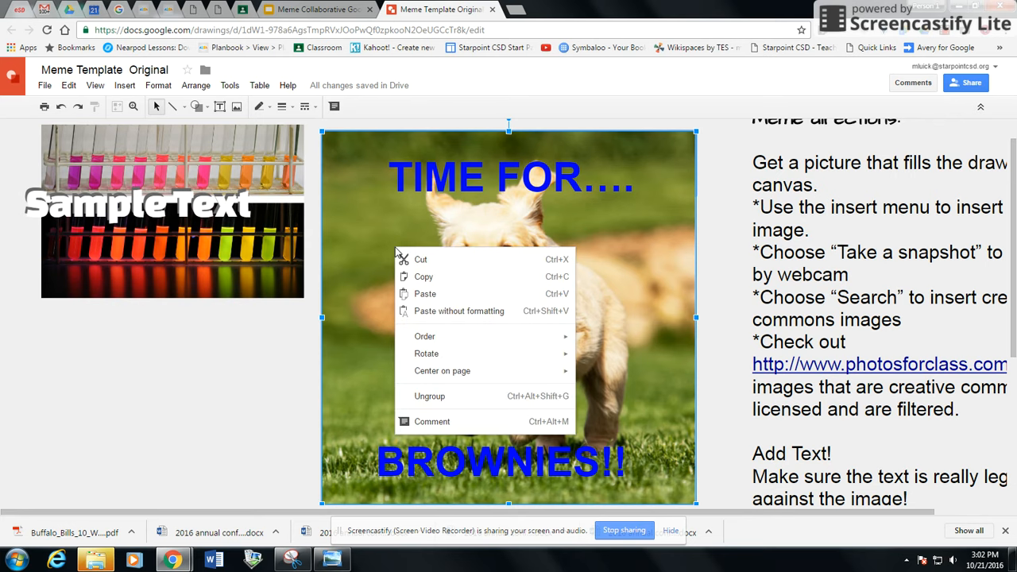
pyautogui.click(425, 276)
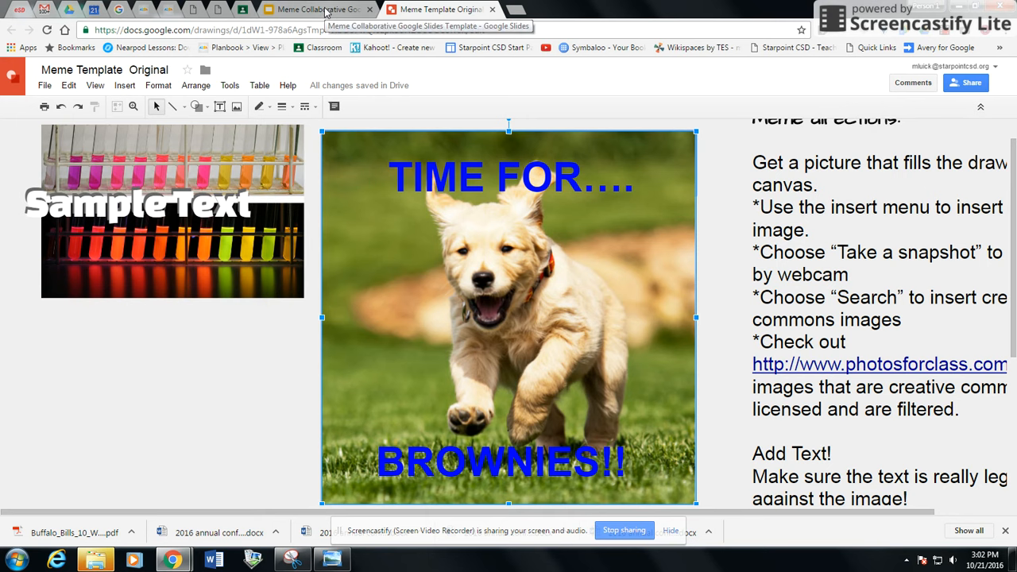
# Step: Back in the slide deck, paste the copied puppy meme onto blank slide 2
pyautogui.click(326, 11)
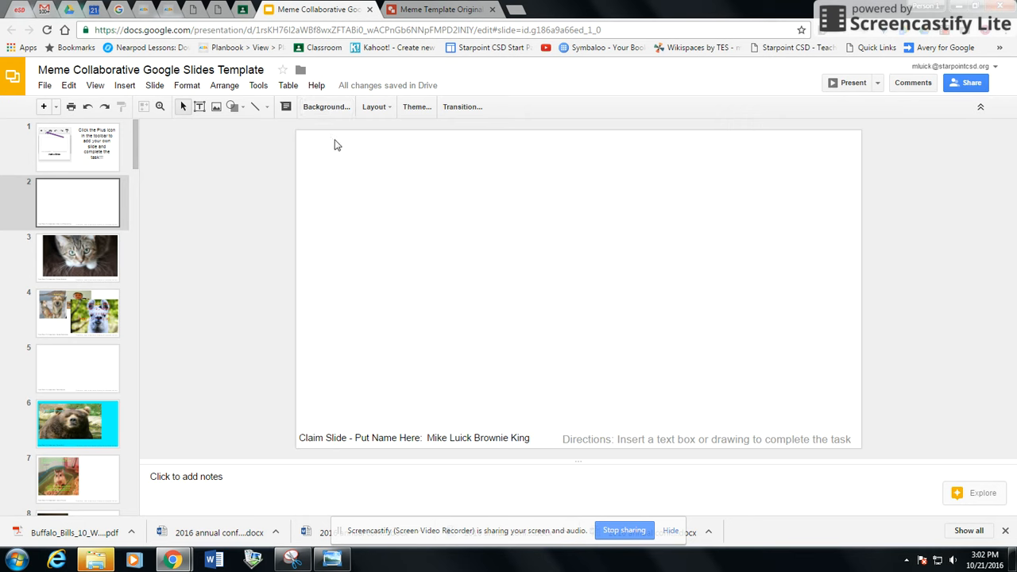
pyautogui.rightClick(433, 207)
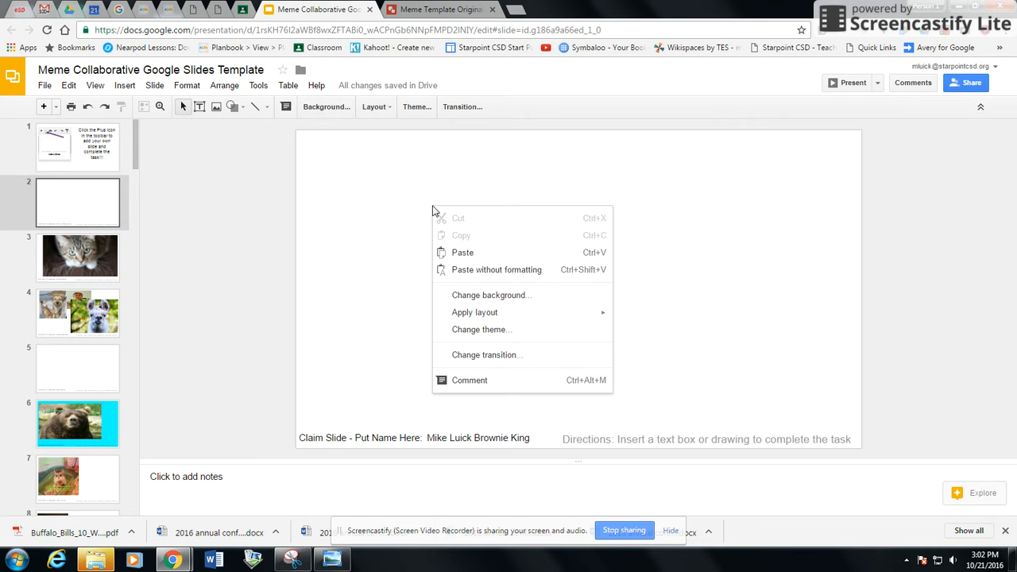
pyautogui.click(463, 253)
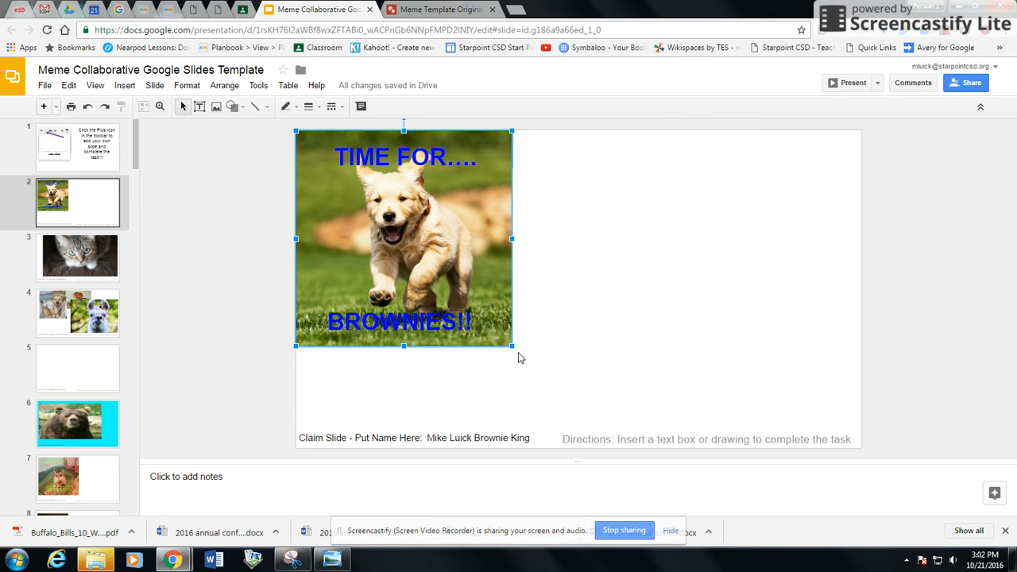
# Step: Enlarge the pasted meme until 'TIME FOR....' and 'BROWNIES!!' each fit on one line
pyautogui.moveTo(512, 346); pyautogui.dragTo(497, 331)
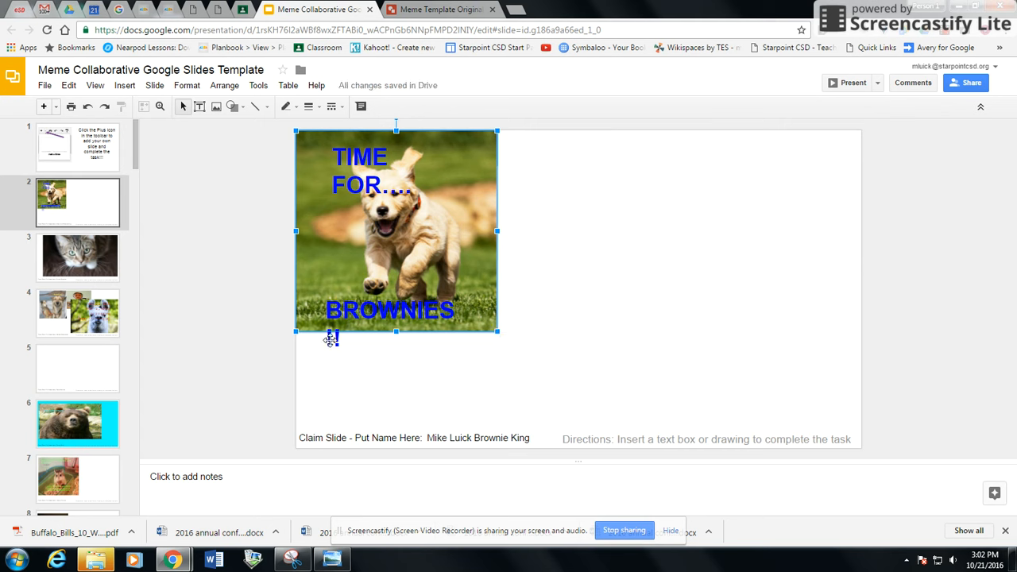
pyautogui.click(355, 317)
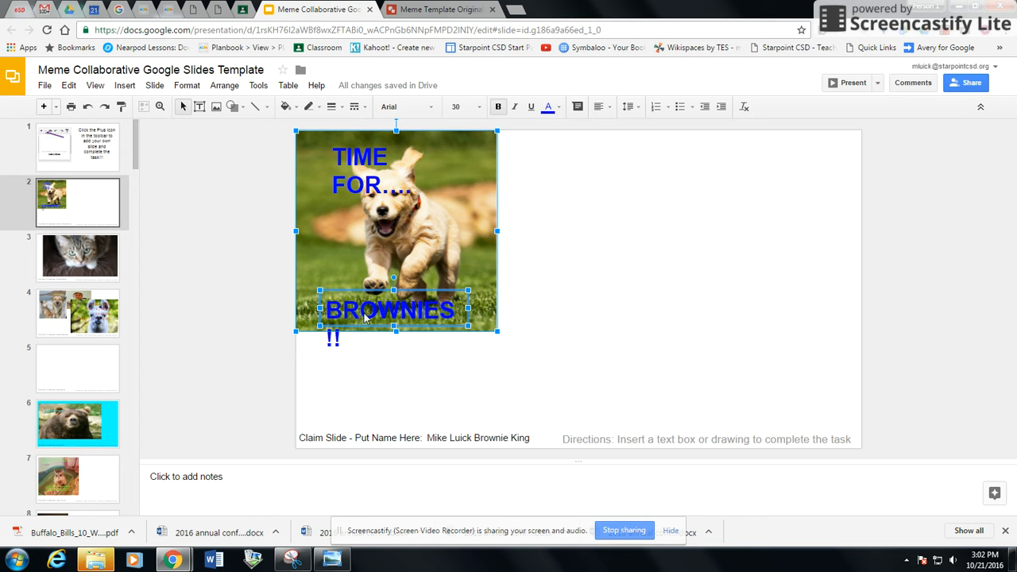
pyautogui.doubleClick(450, 310)
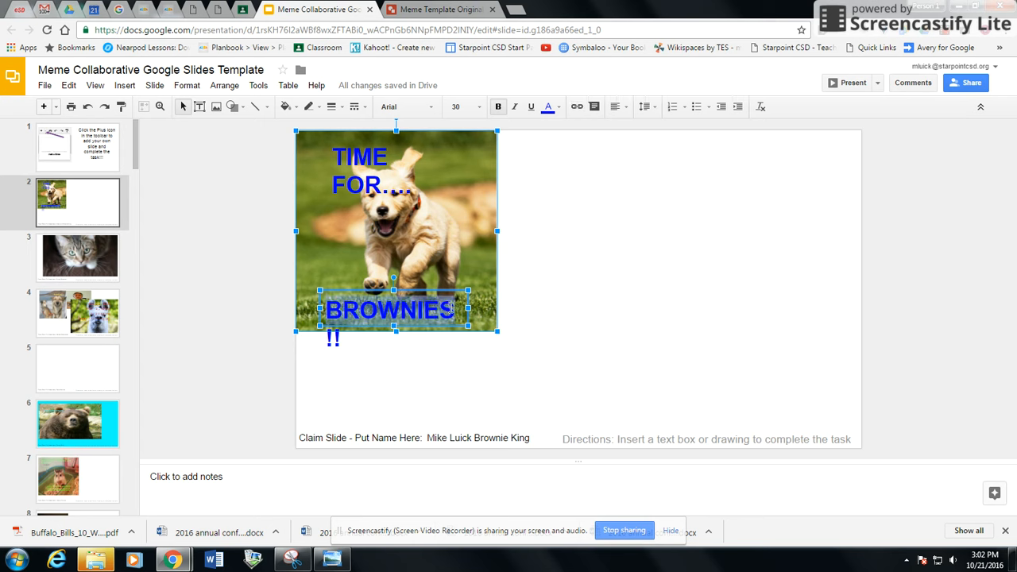
pyautogui.click(450, 310)
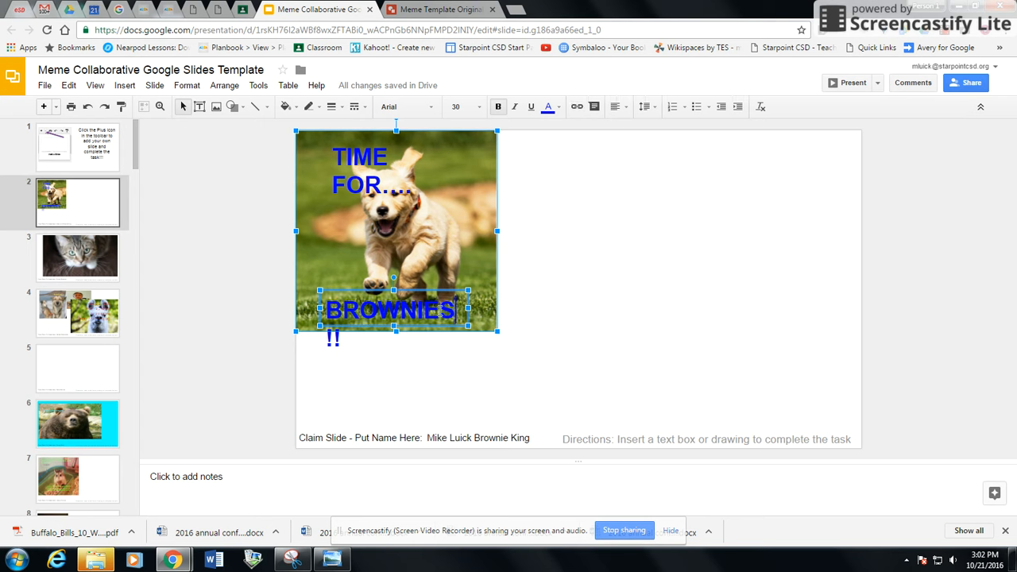
pyautogui.moveTo(496, 331); pyautogui.dragTo(535, 365)
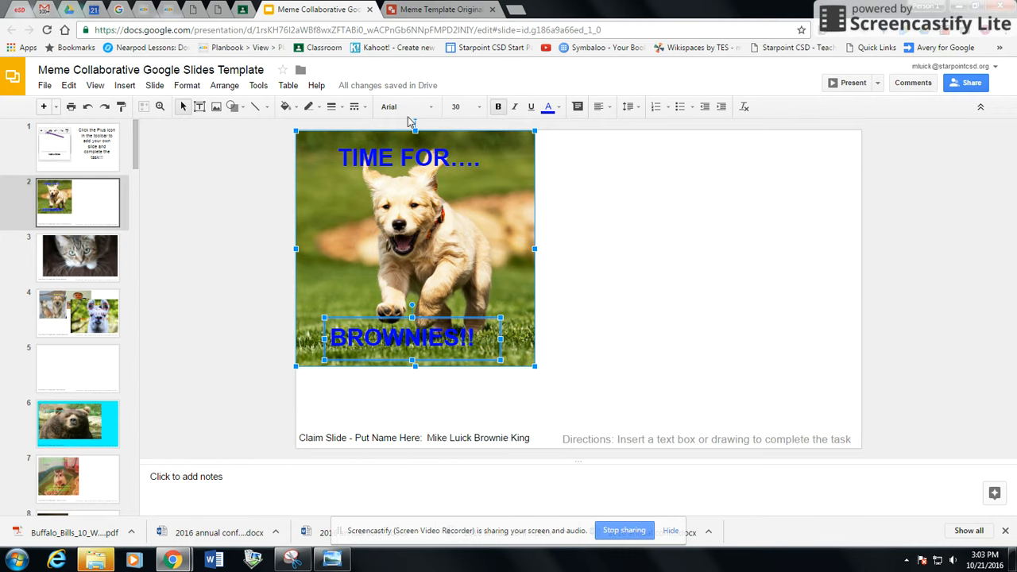
# Step: In Google Classroom, open Classes from the main menu, enter a class, then return to the class grid
pyautogui.click(243, 10)
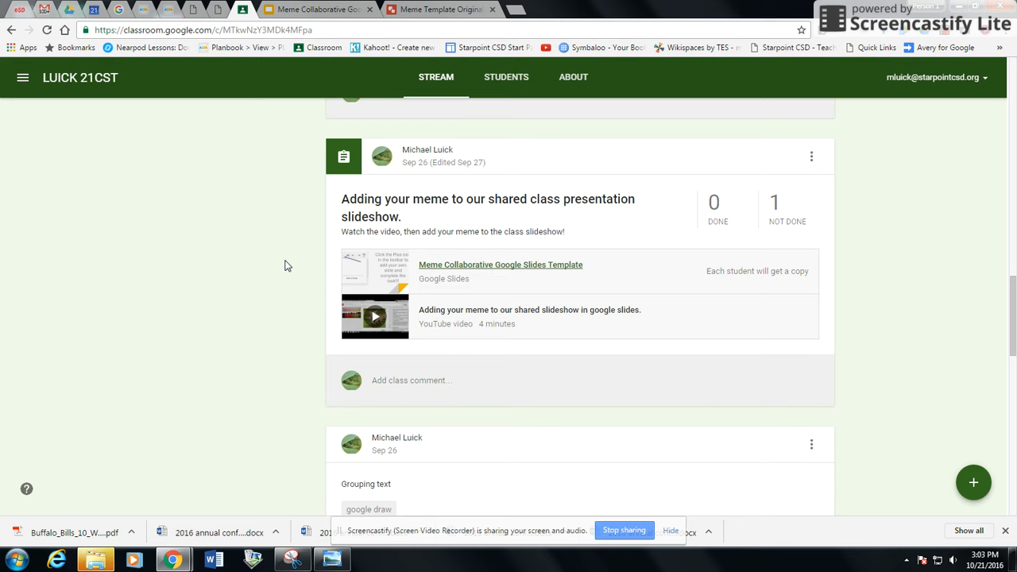
pyautogui.scroll(1, 287, 266)
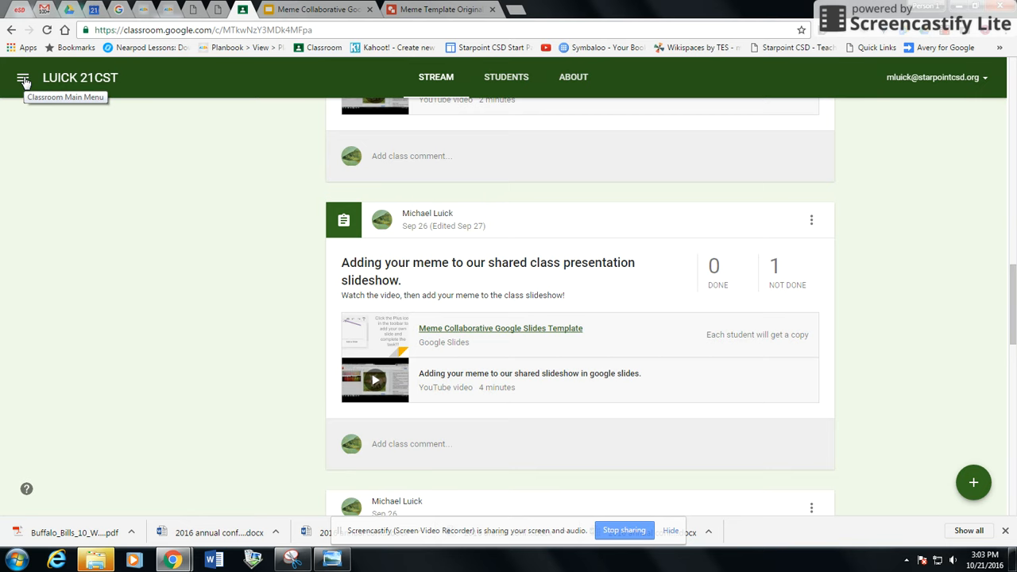
pyautogui.click(23, 80)
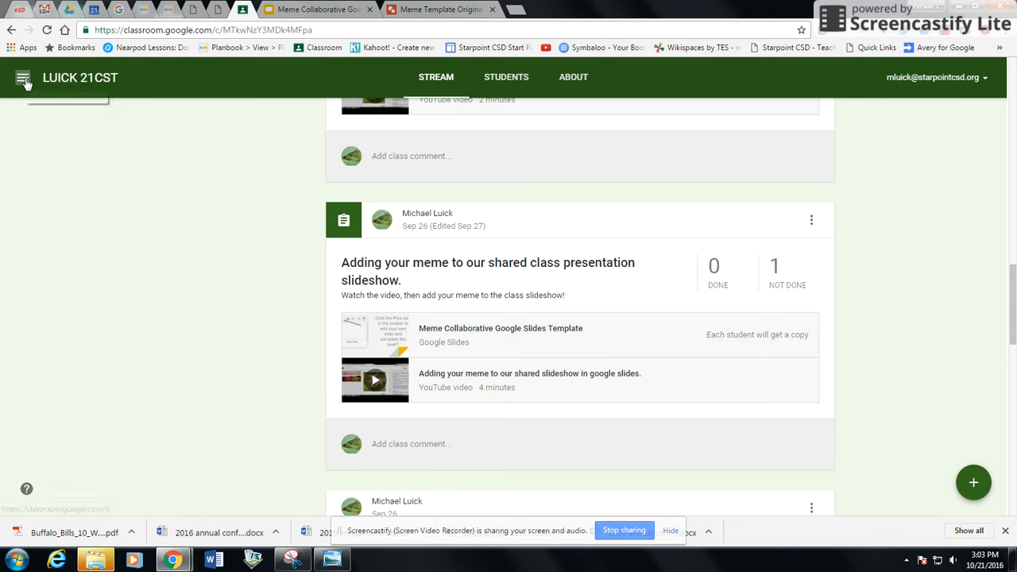
pyautogui.click(61, 89)
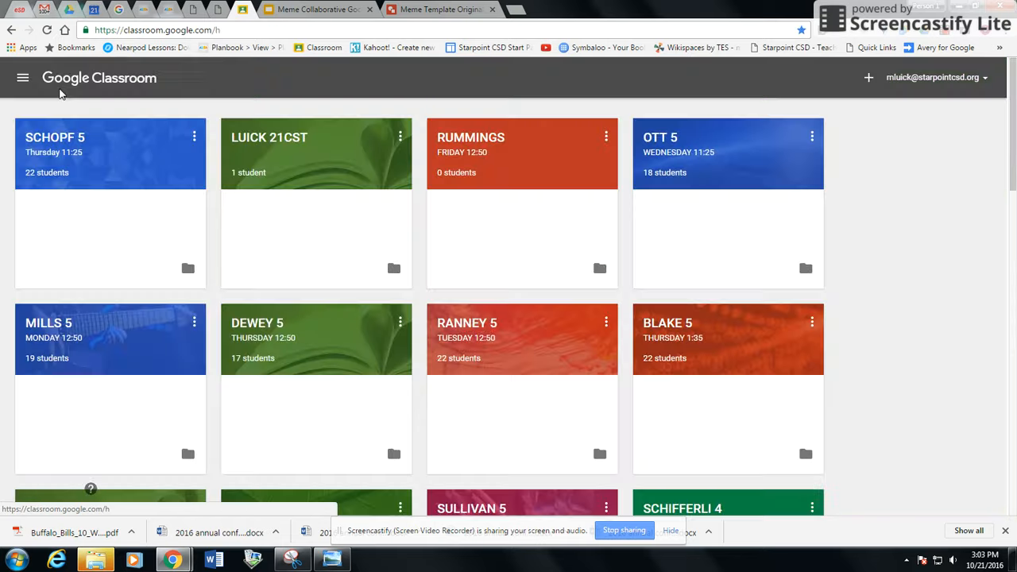
pyautogui.click(267, 139)
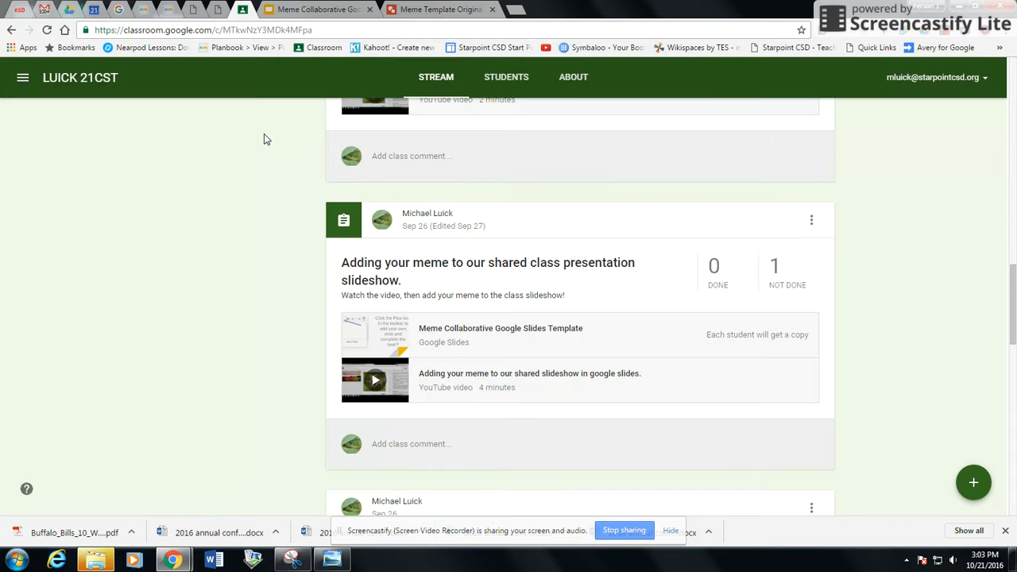
pyautogui.click(11, 30)
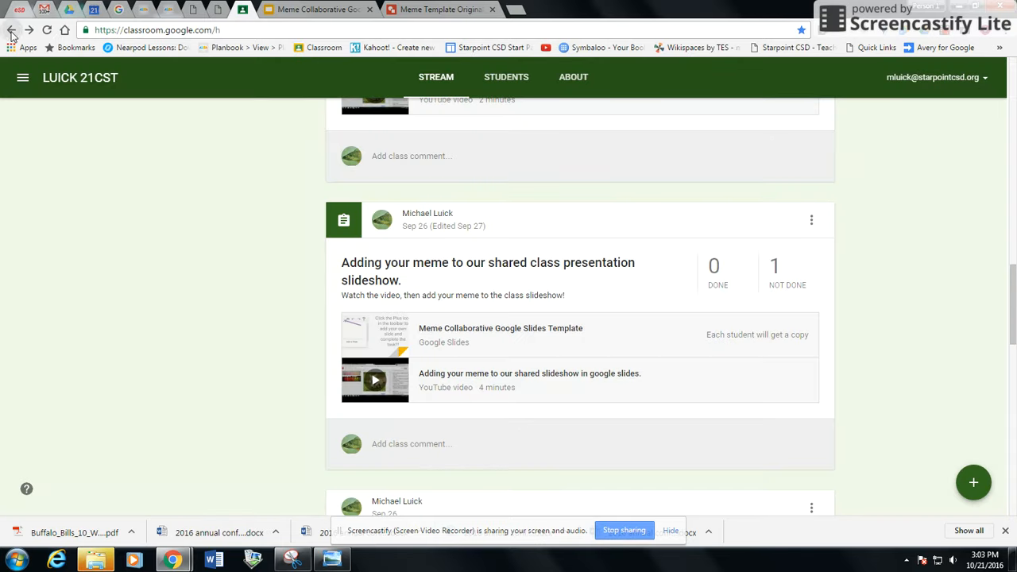
pyautogui.scroll(10, 350, 222)
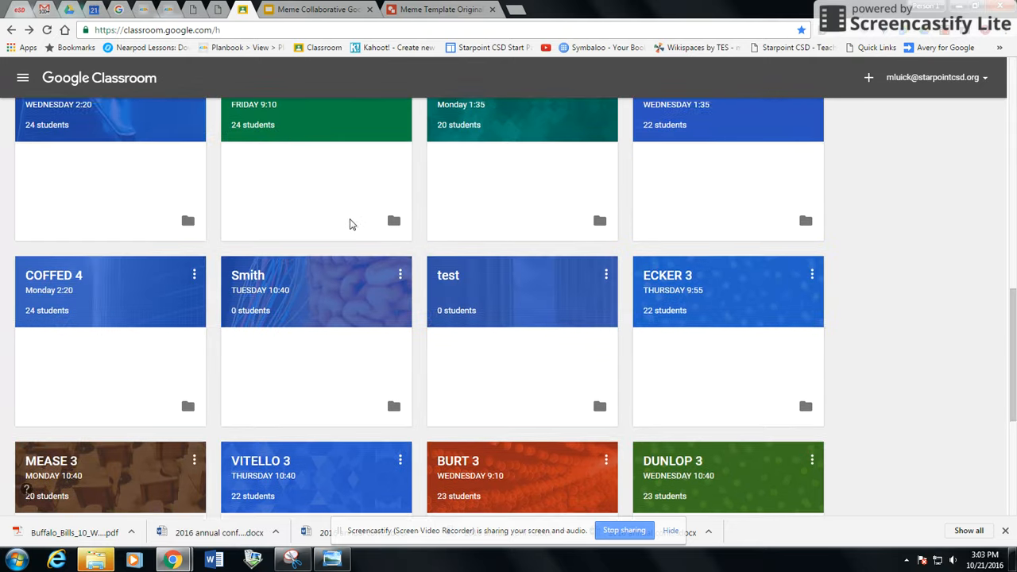
pyautogui.scroll(5, 353, 225)
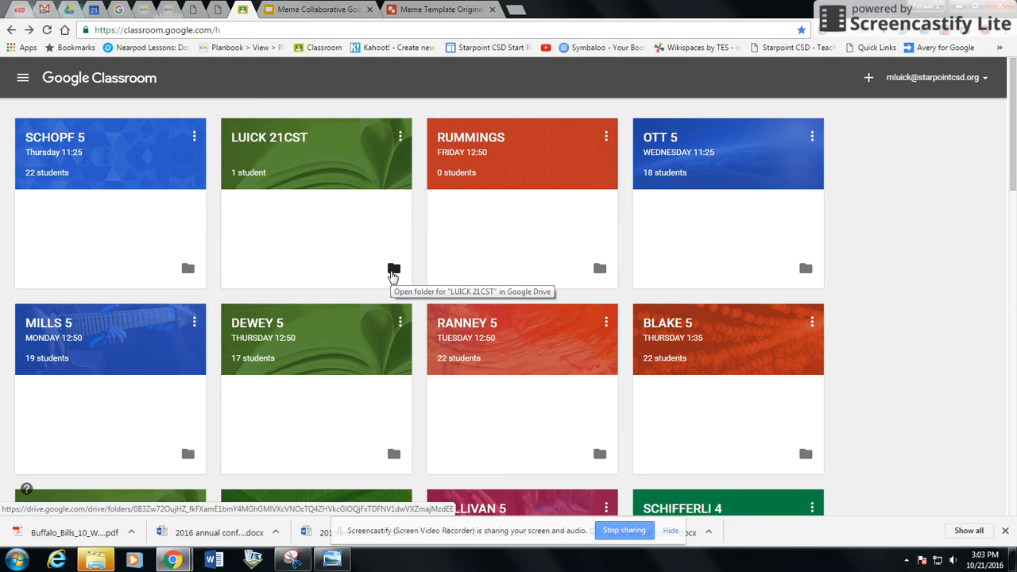
pyautogui.click(393, 272)
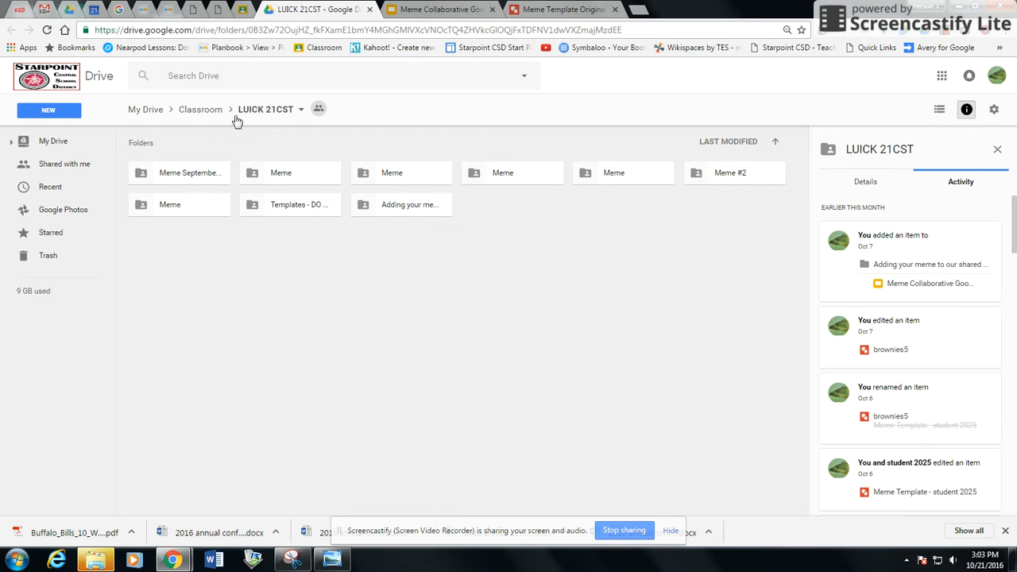
pyautogui.click(244, 10)
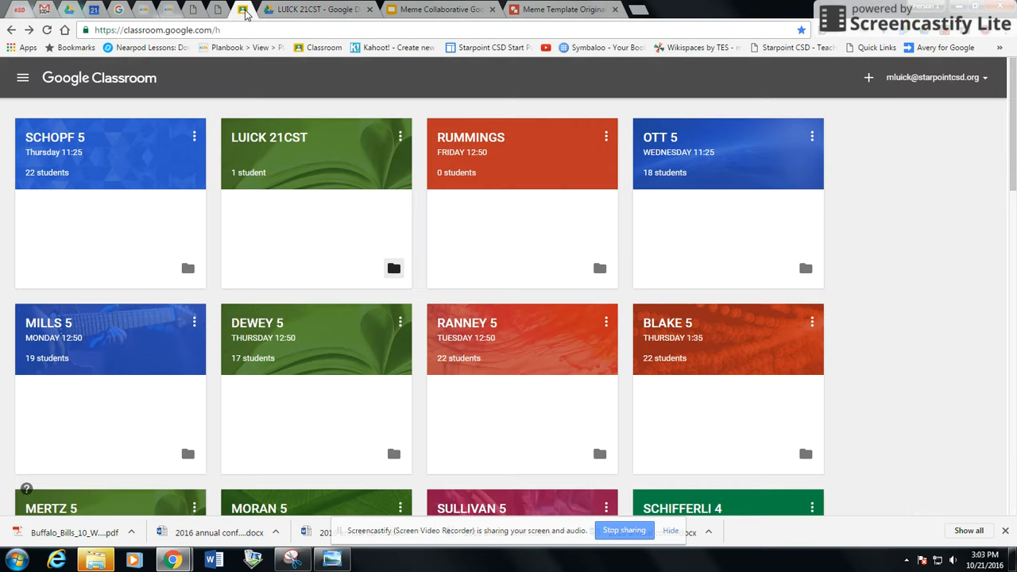
# Step: In a new Google Drive tab, browse Classroom > CACICIA 4 FRIDAY 1:35, then close that tab
pyautogui.click(639, 9)
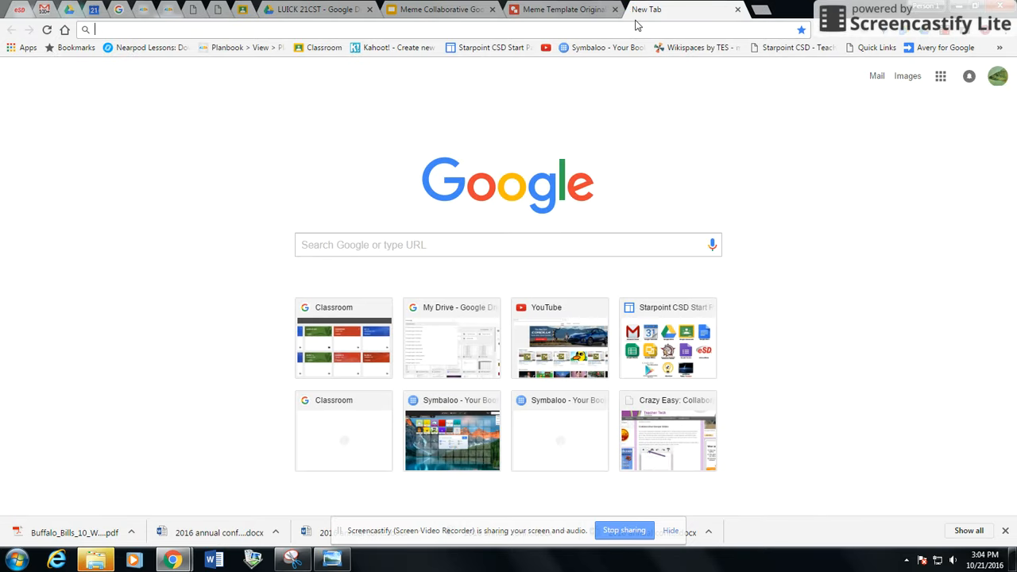
pyautogui.click(943, 82)
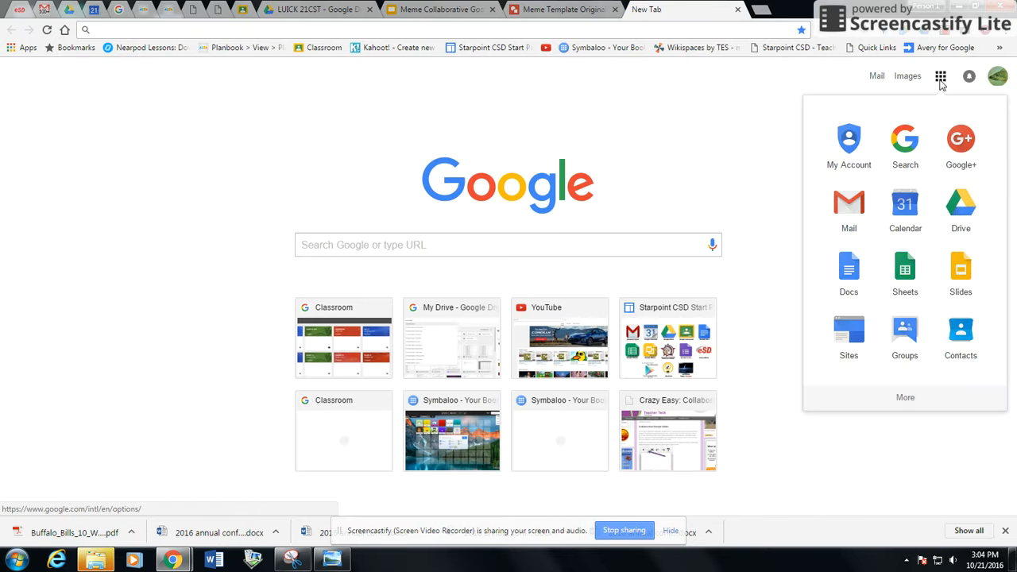
pyautogui.click(962, 218)
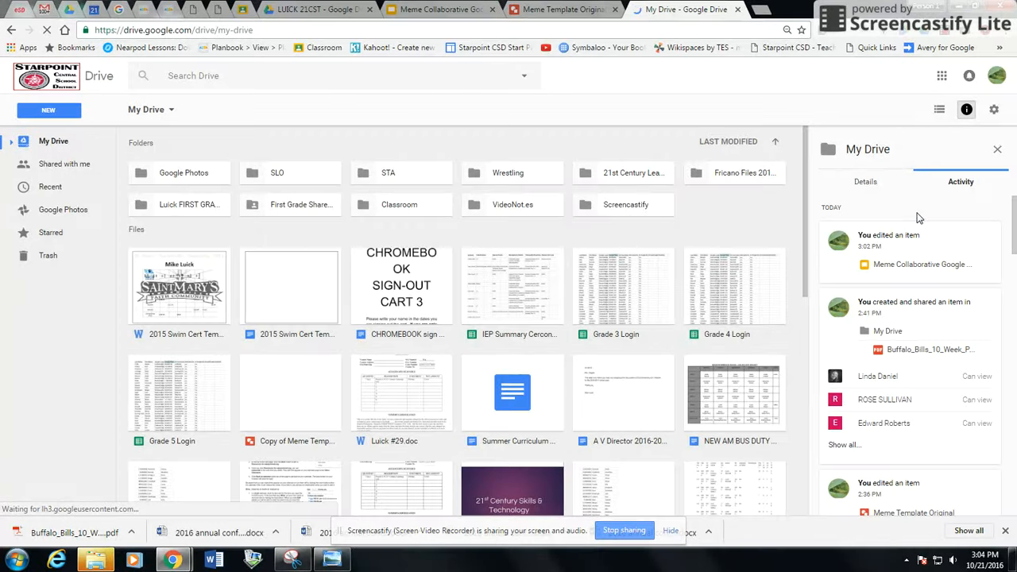
pyautogui.doubleClick(419, 207)
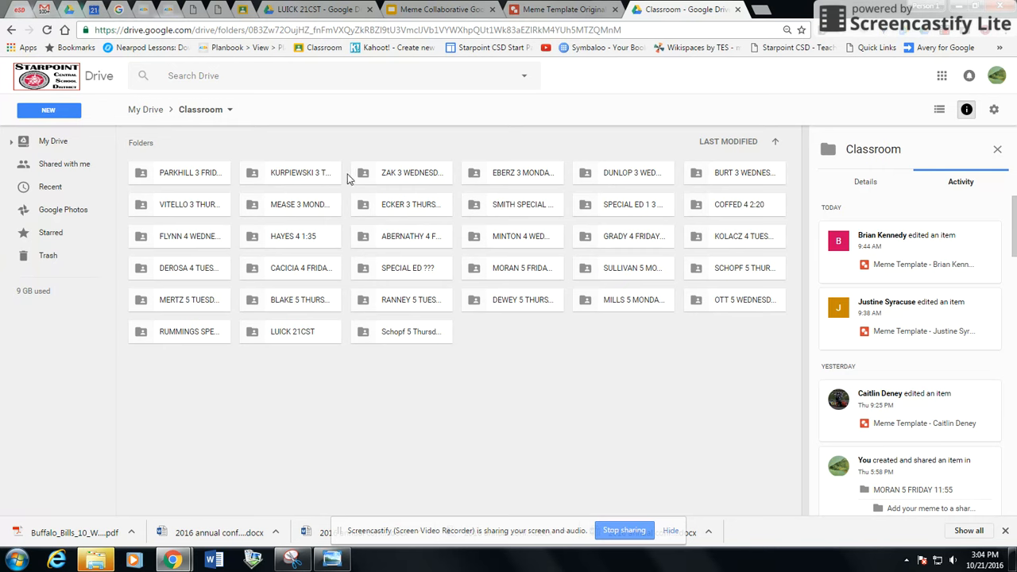
pyautogui.doubleClick(305, 270)
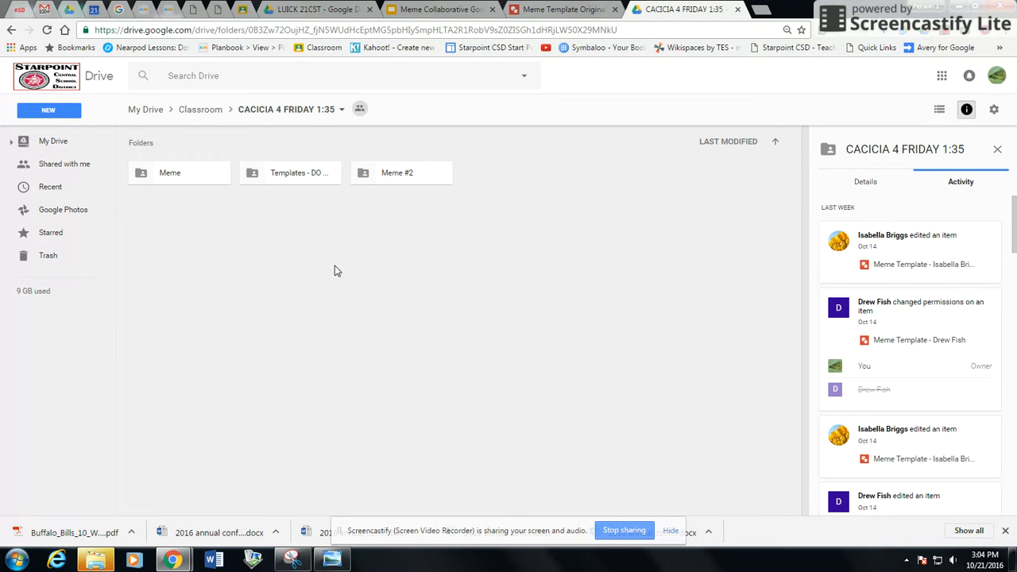
pyautogui.click(738, 11)
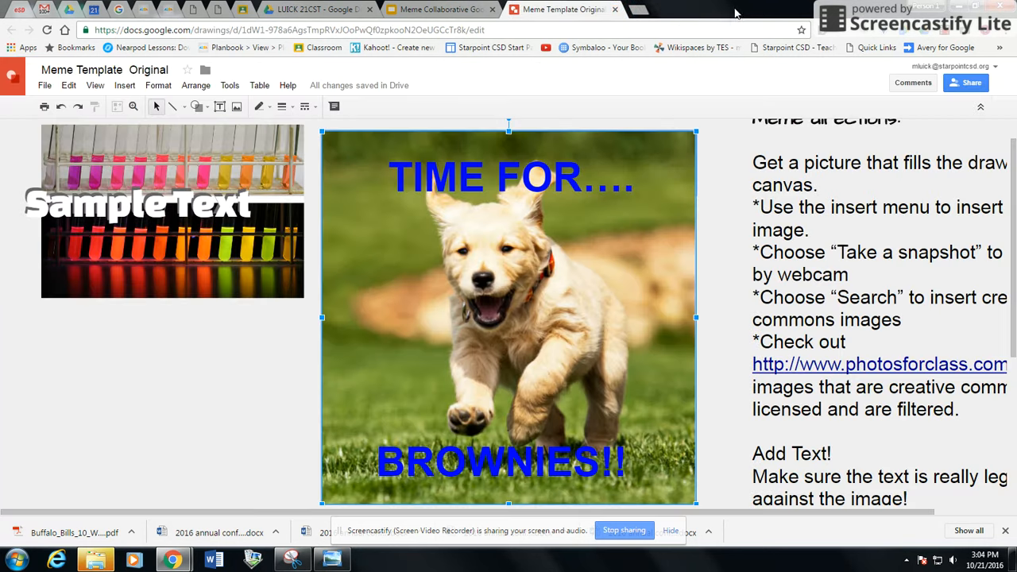
# Step: Switch to the Meme Collaborative Google Slides Template tab
pyautogui.click(464, 9)
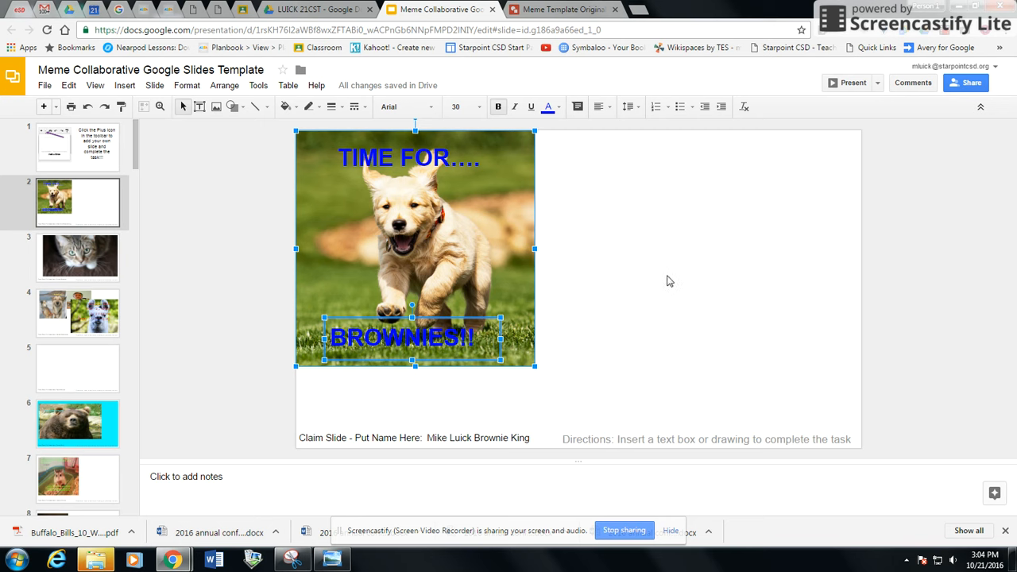
pyautogui.click(666, 208)
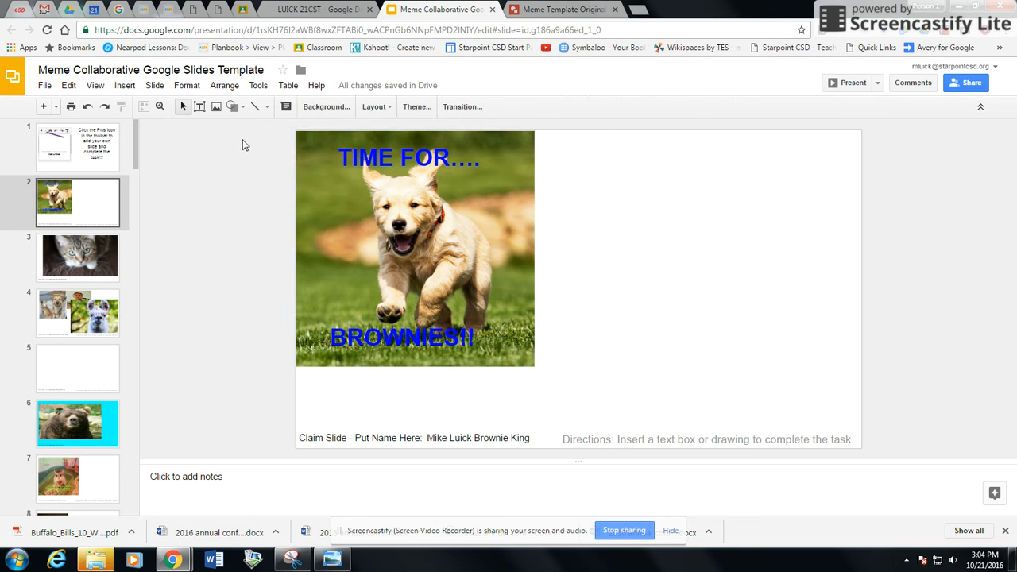
pyautogui.click(132, 91)
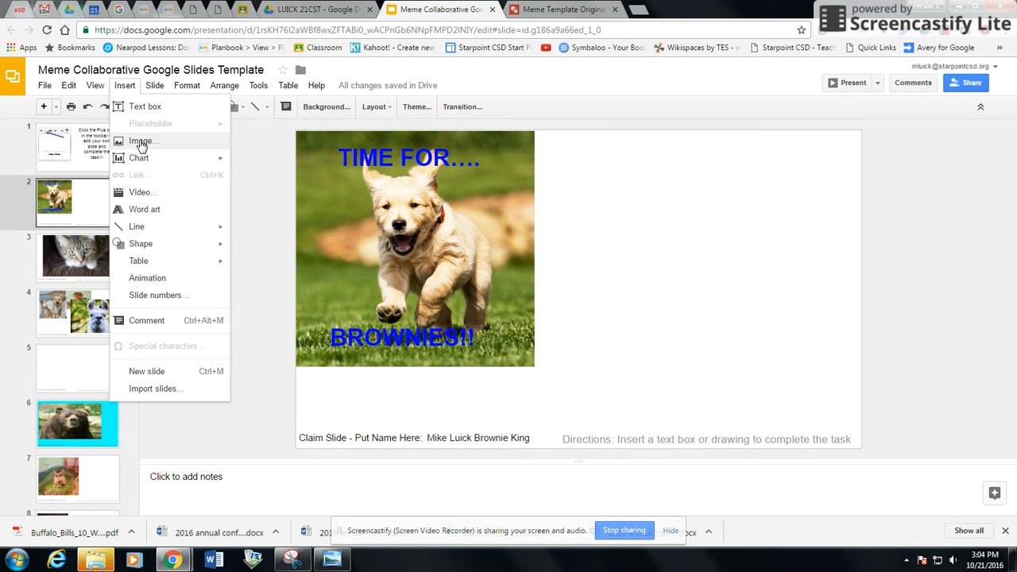
pyautogui.click(268, 135)
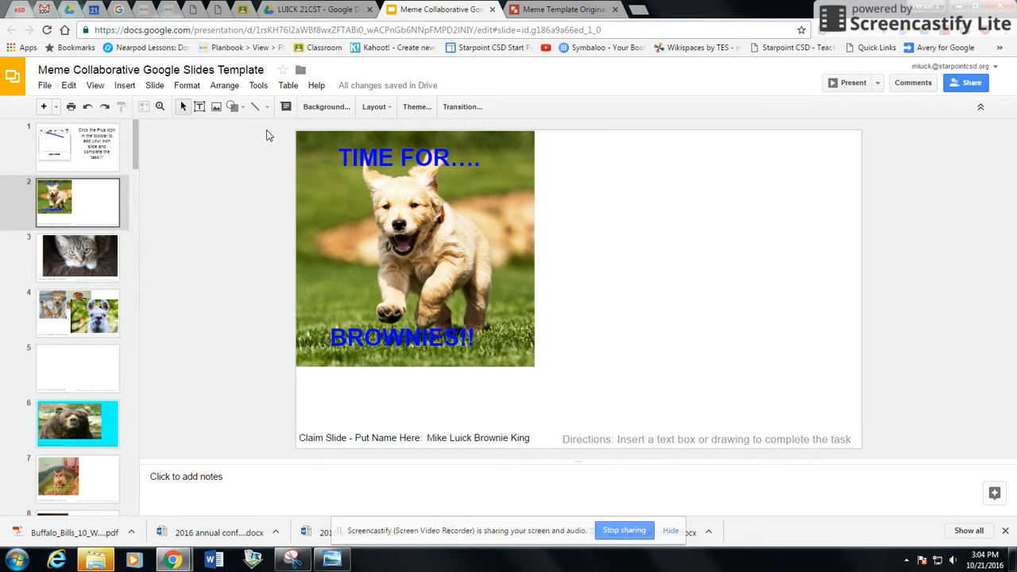
pyautogui.click(216, 108)
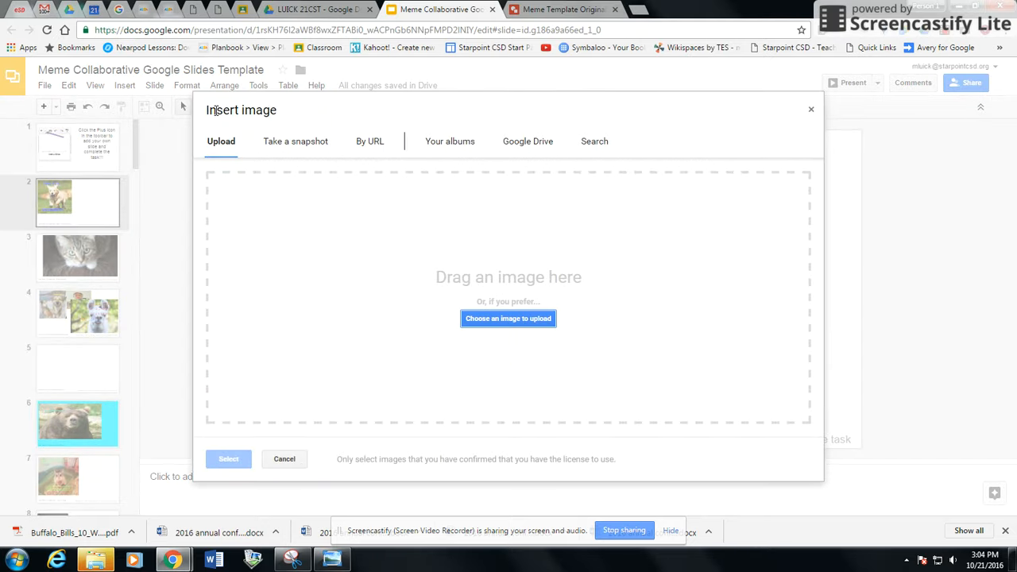
pyautogui.click(592, 141)
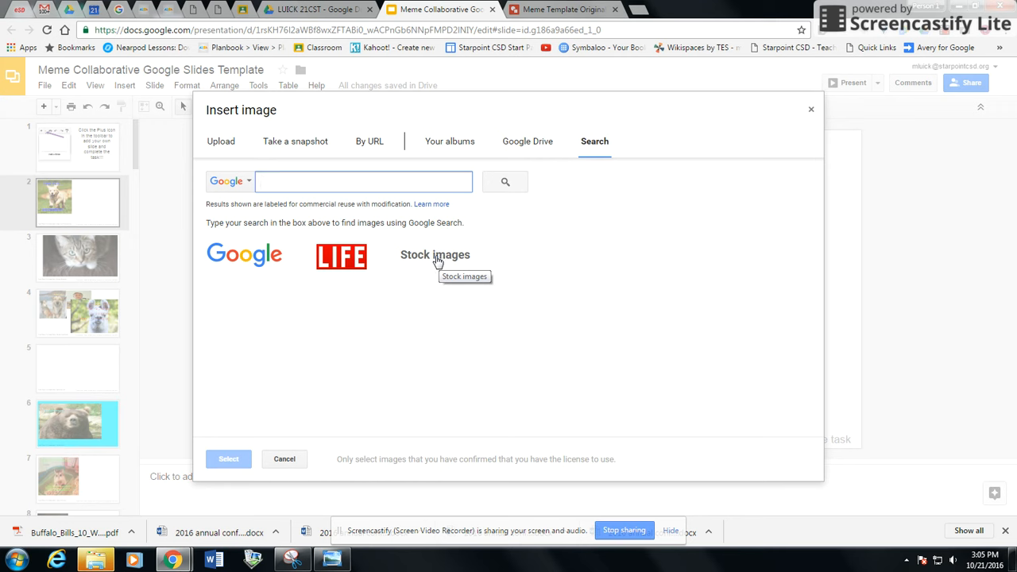
pyautogui.click(340, 270)
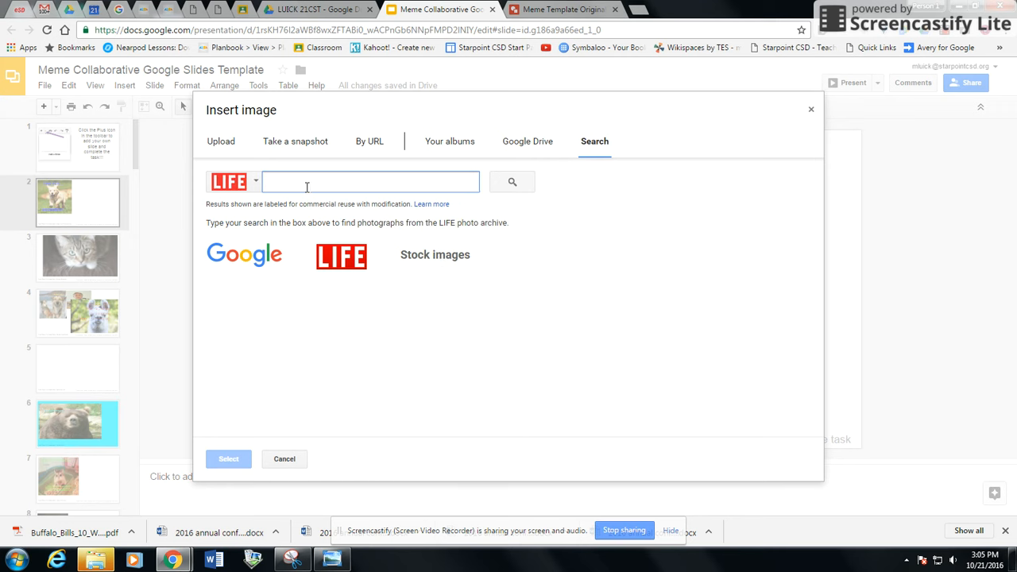
pyautogui.click(256, 183)
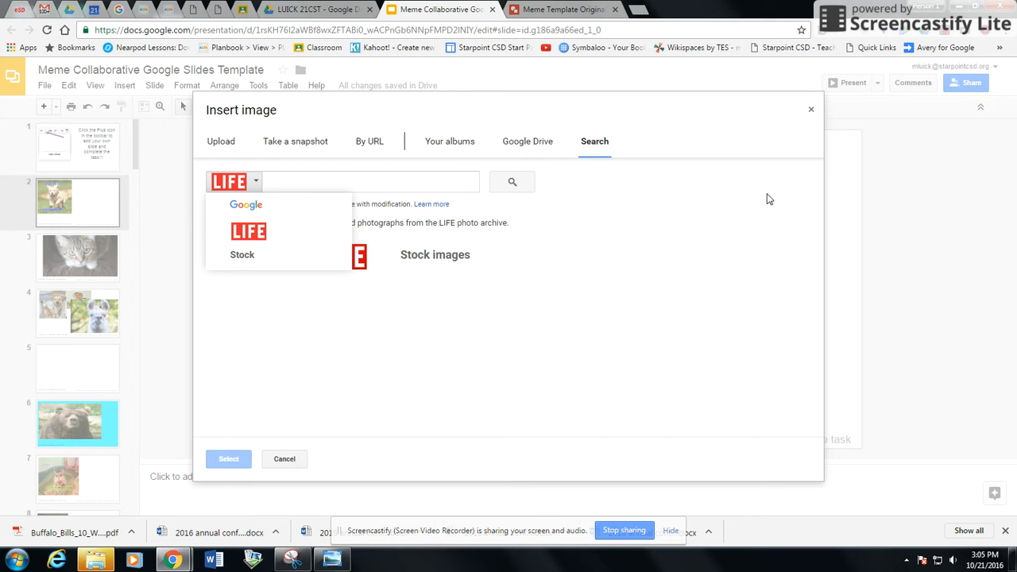
pyautogui.click(810, 109)
pyautogui.click(810, 109)
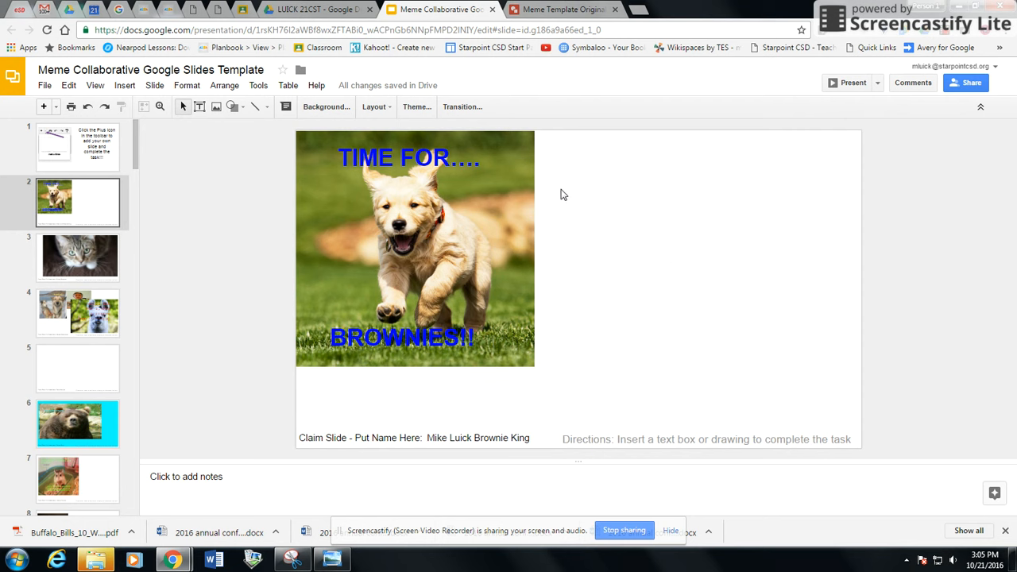
# Step: Set slide 2's background colour to dark gray through Change background
pyautogui.rightClick(621, 322)
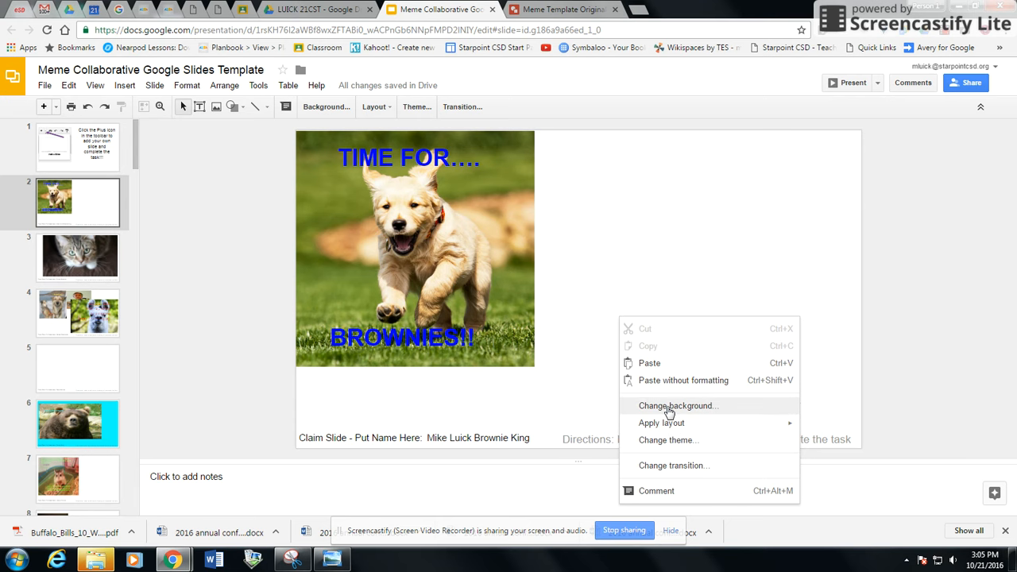
pyautogui.click(669, 409)
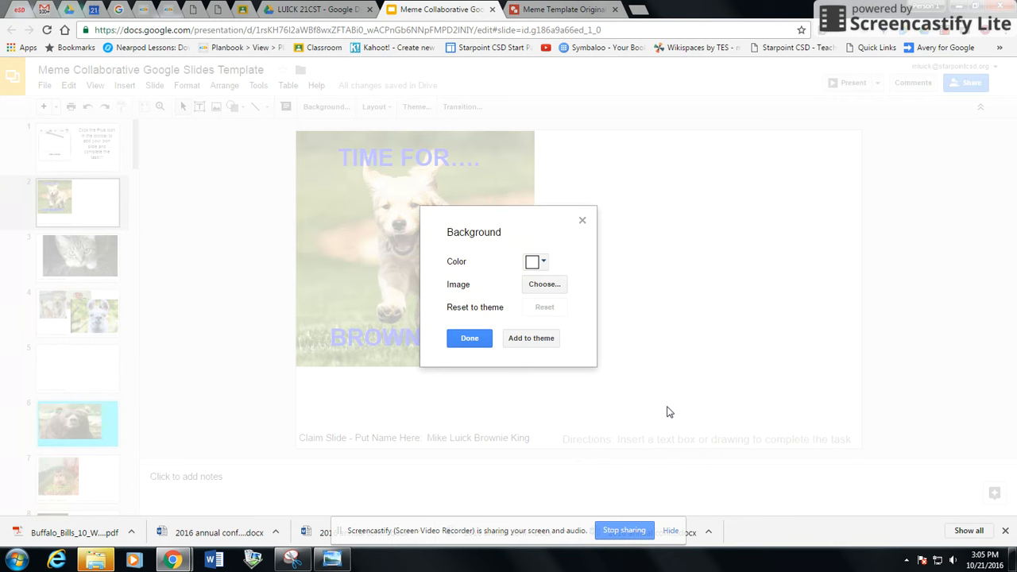
pyautogui.click(543, 262)
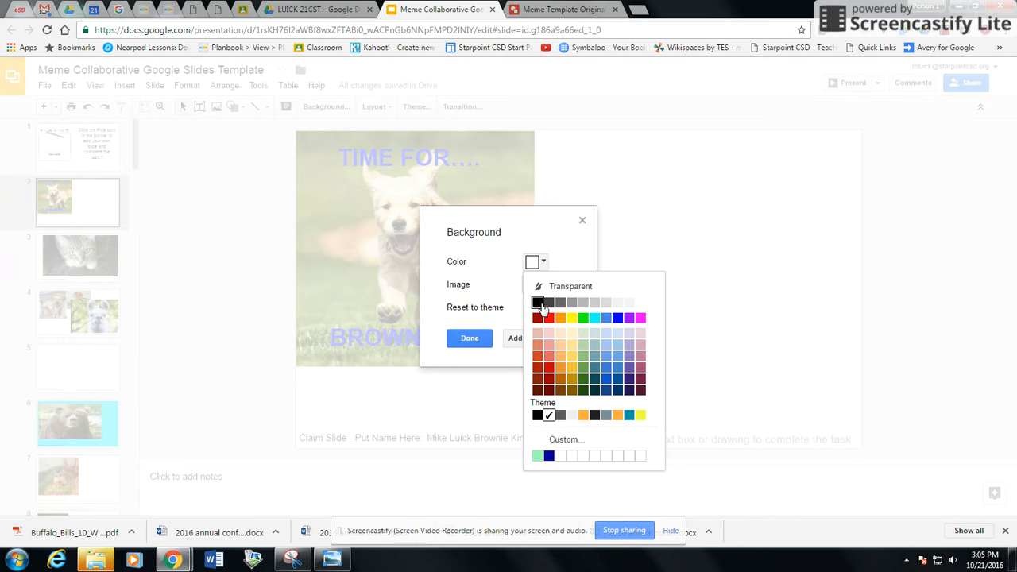
pyautogui.click(550, 303)
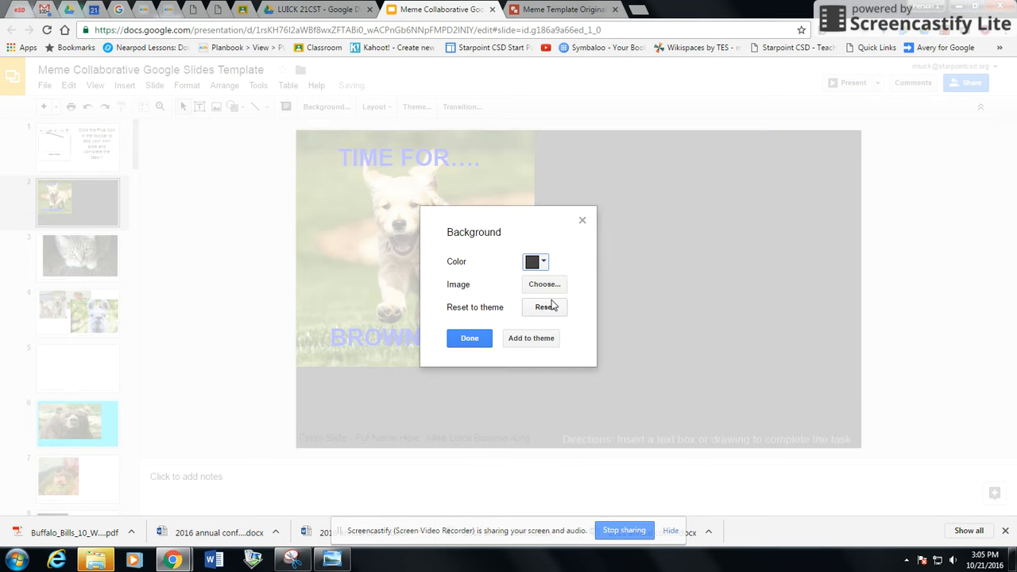
pyautogui.click(476, 337)
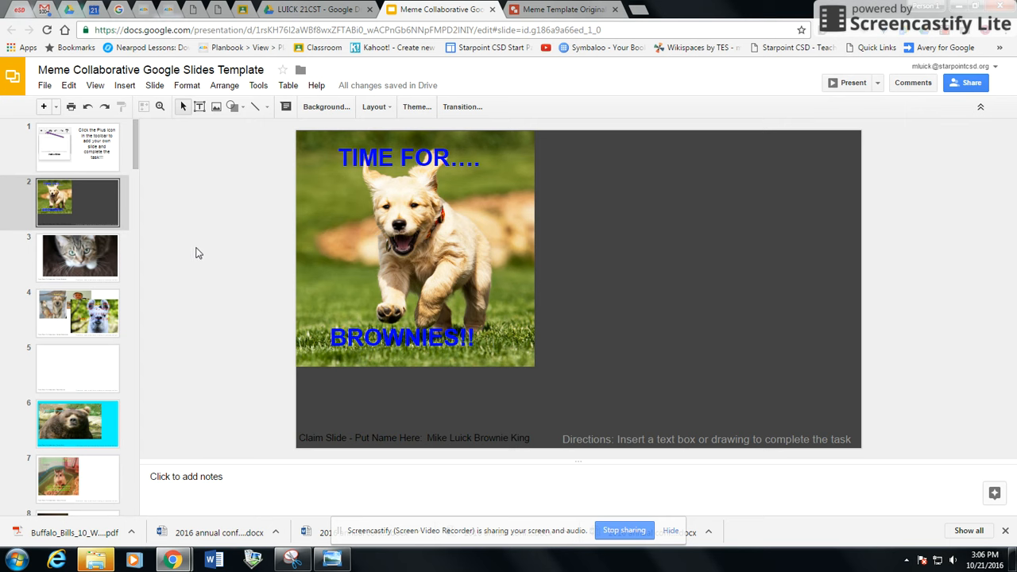
# Step: Look through classmates' slides 3, 4, 5 and 10, ending on slide 8's cat dessert meme
pyautogui.click(89, 262)
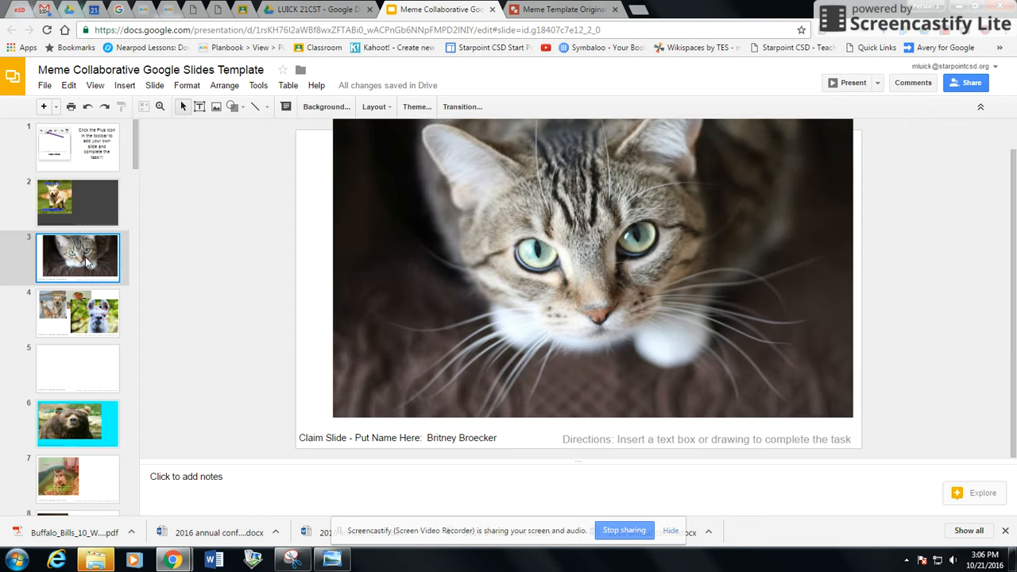
pyautogui.click(91, 322)
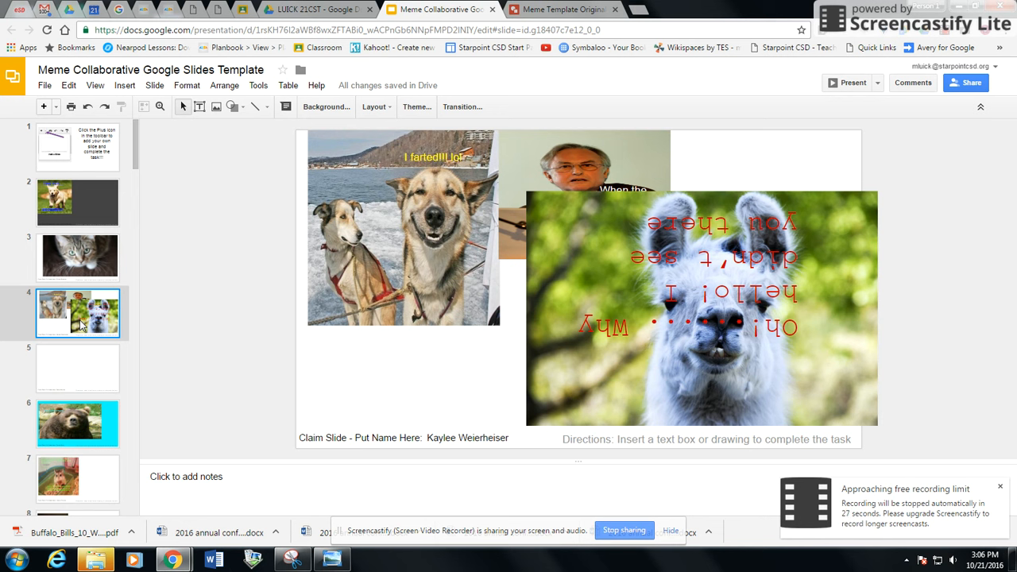
pyautogui.click(76, 378)
pyautogui.scroll(-3, 75, 377)
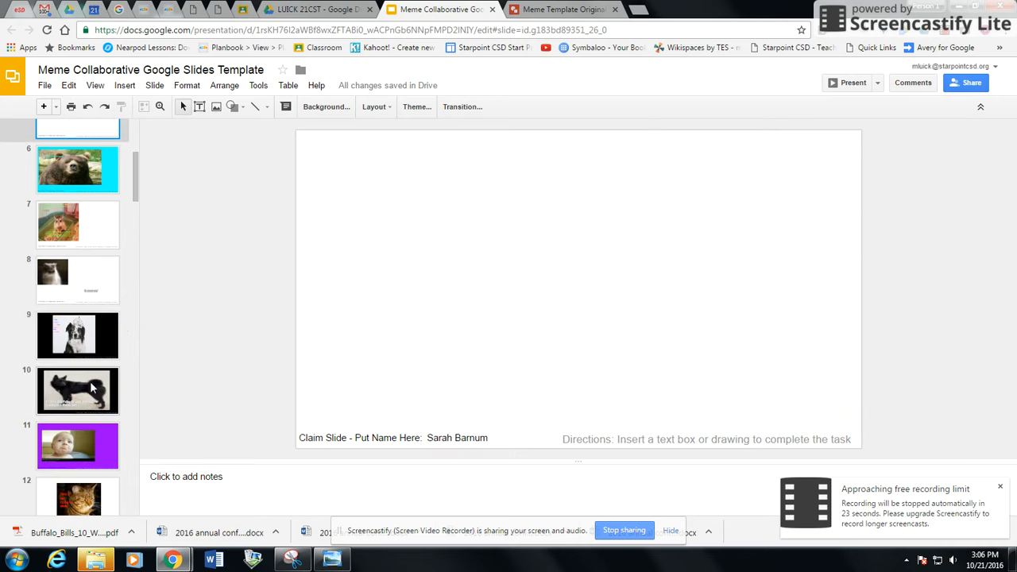
pyautogui.click(93, 387)
pyautogui.click(79, 283)
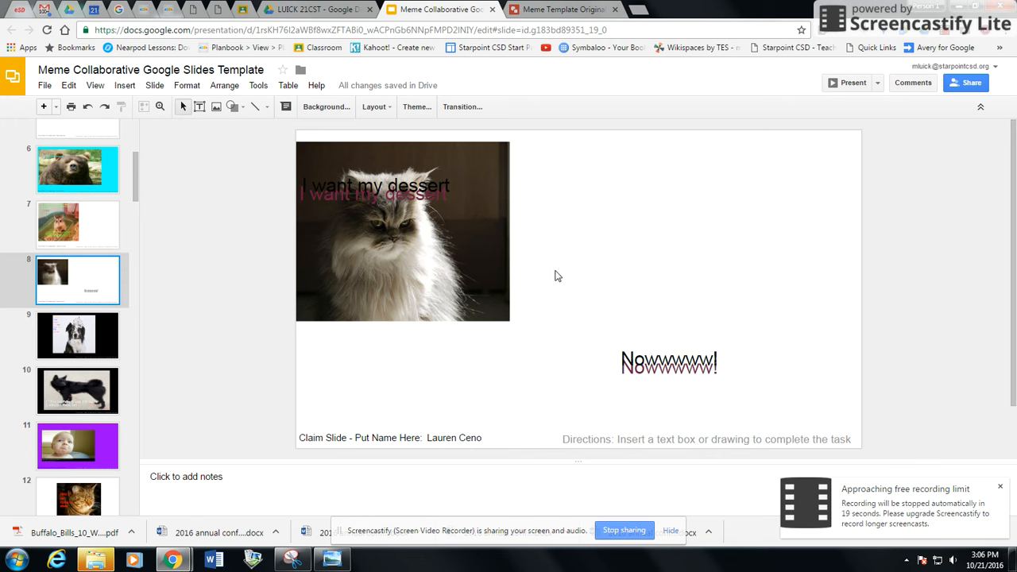
# Step: Drag the cat picture on slide 8 to the right, then undo the move
pyautogui.click(511, 267)
pyautogui.moveTo(511, 266); pyautogui.dragTo(586, 258)
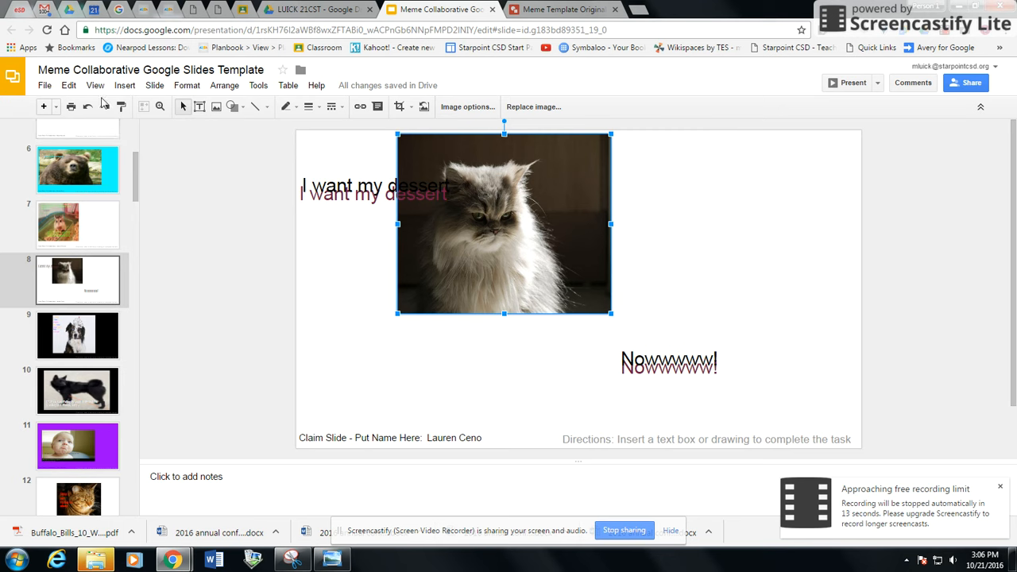
pyautogui.click(88, 109)
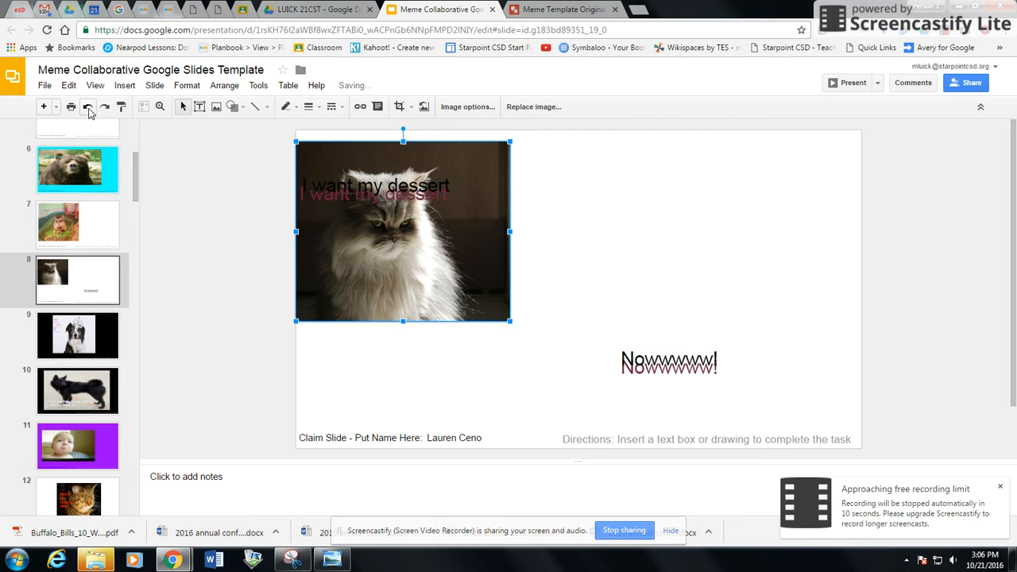